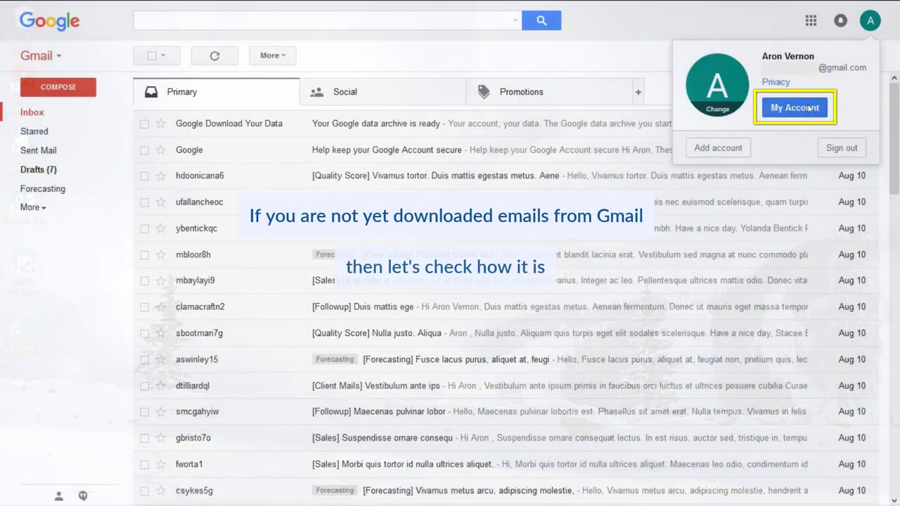
- Go from Google account privacy settings to Takeout's Create Archive page
left_click(794, 101)
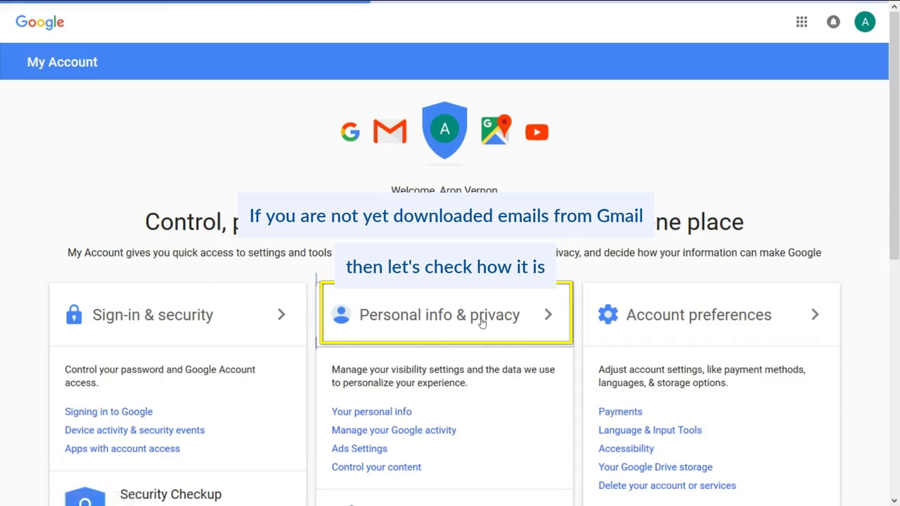
left_click(482, 322)
left_click(73, 325)
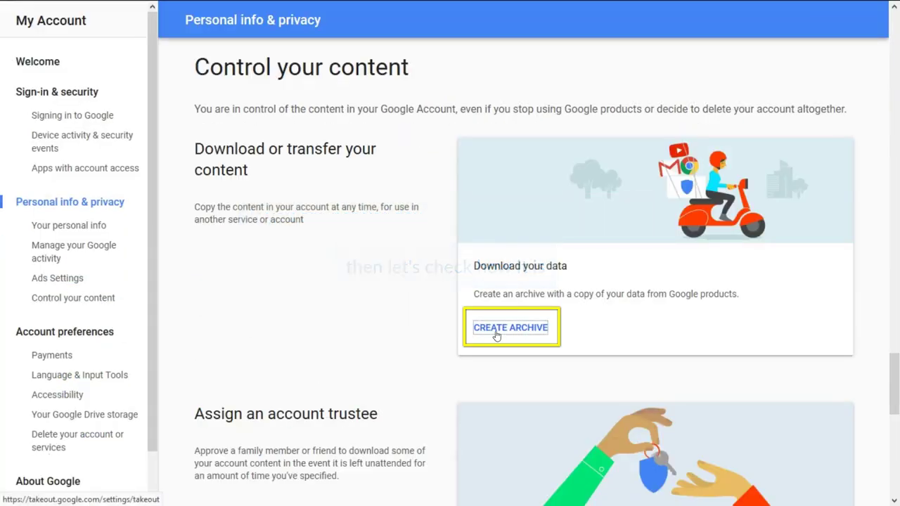
left_click(496, 335)
scroll(542, 328, "down", 10)
scroll(542, 329, "up", 10)
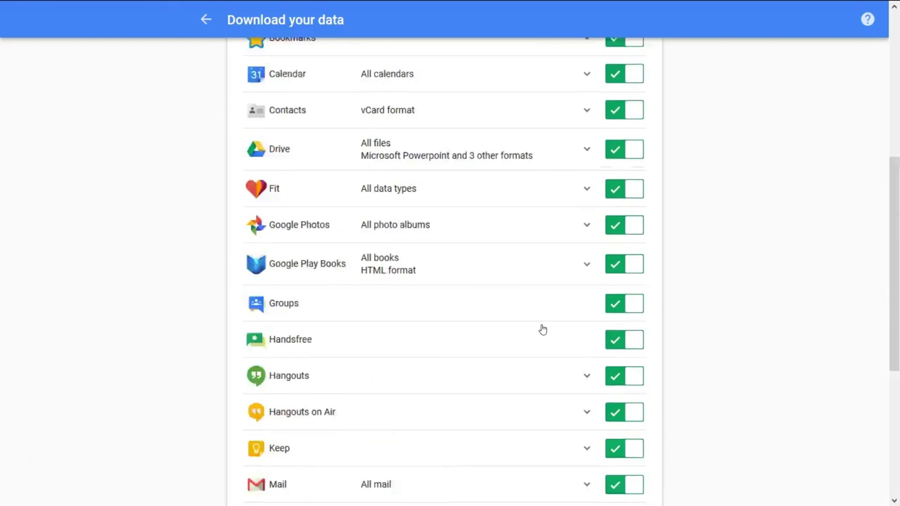
- Deselect all products, include only Mail, and limit it to six chosen labels
left_click(613, 321)
scroll(616, 325, "down", 4)
scroll(616, 325, "down", 4)
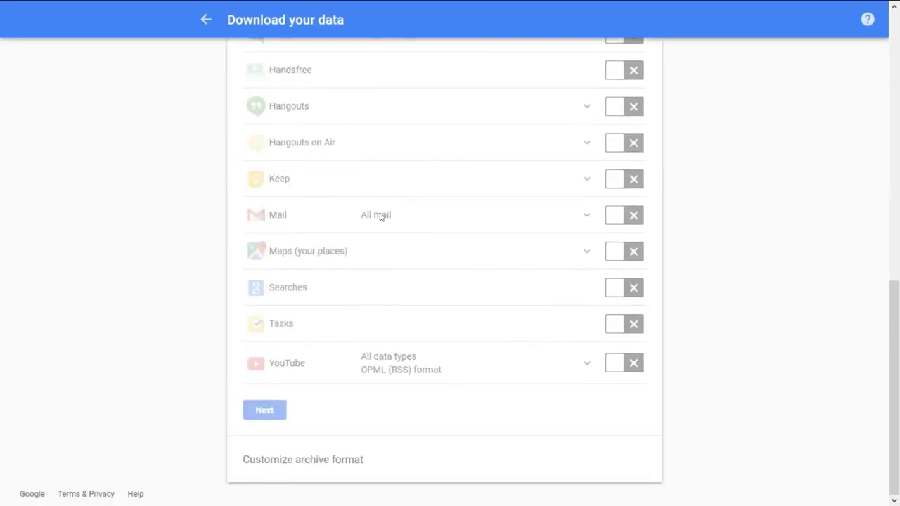
left_click(623, 220)
left_click(584, 216)
scroll(583, 217, "down", 2)
scroll(583, 217, "up", 1)
left_click_drag(338, 285, 361, 285)
left_click(296, 225)
left_click(253, 242)
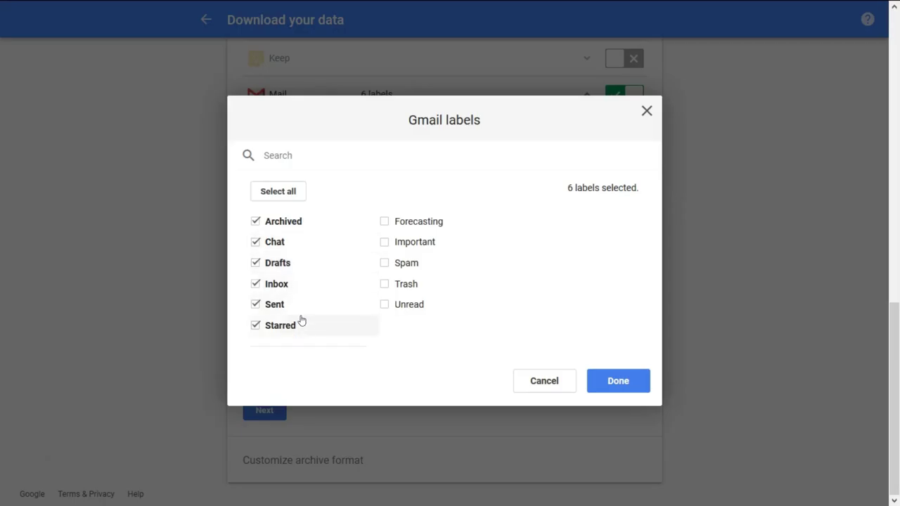
left_click(613, 386)
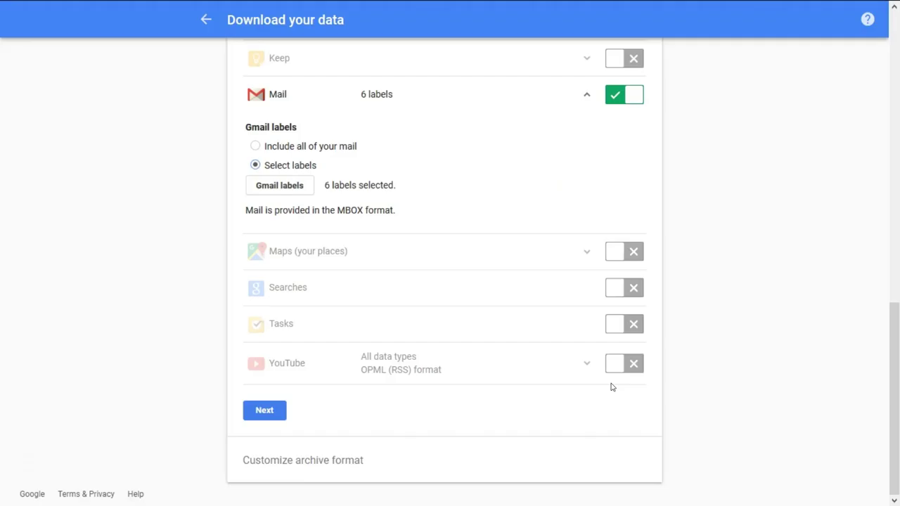
- Create the archive as a 2GB .zip with the download link sent by email
left_click(272, 415)
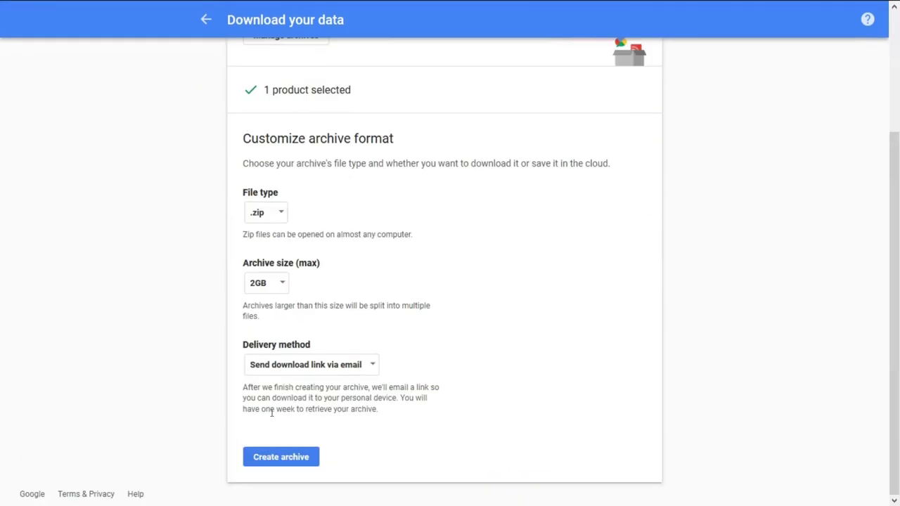
left_click(292, 457)
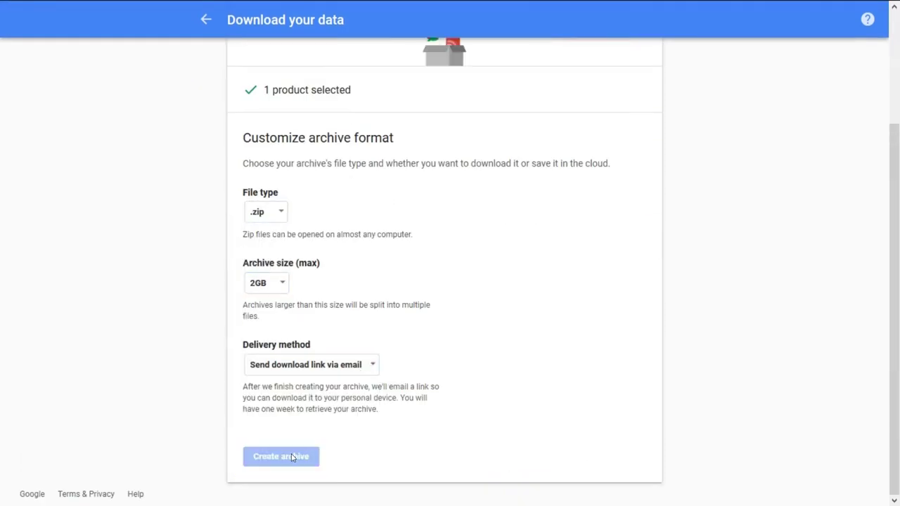
left_click_drag(492, 368, 273, 367)
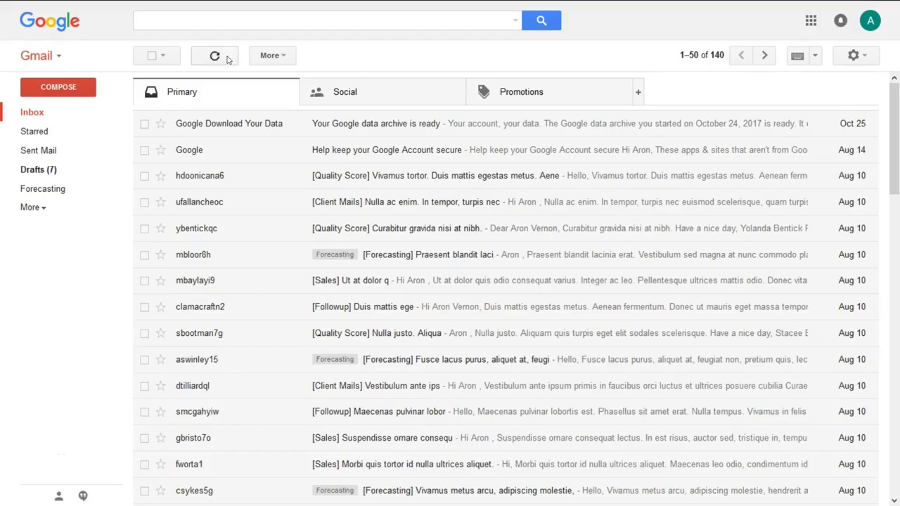
- Download takeout-20171027T043451Z-001.zip from the archive-ready email after verifying the password
left_click(215, 56)
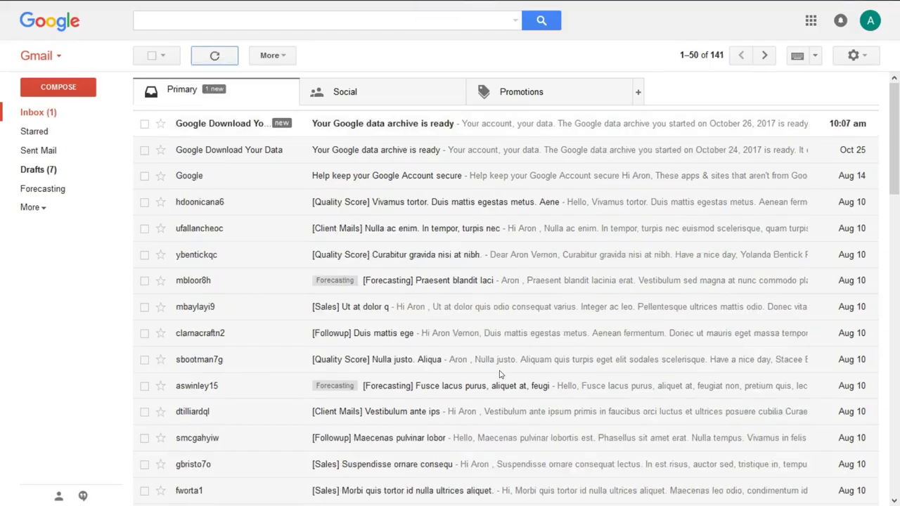
left_click(443, 125)
left_click(285, 290)
type("••••••••••")
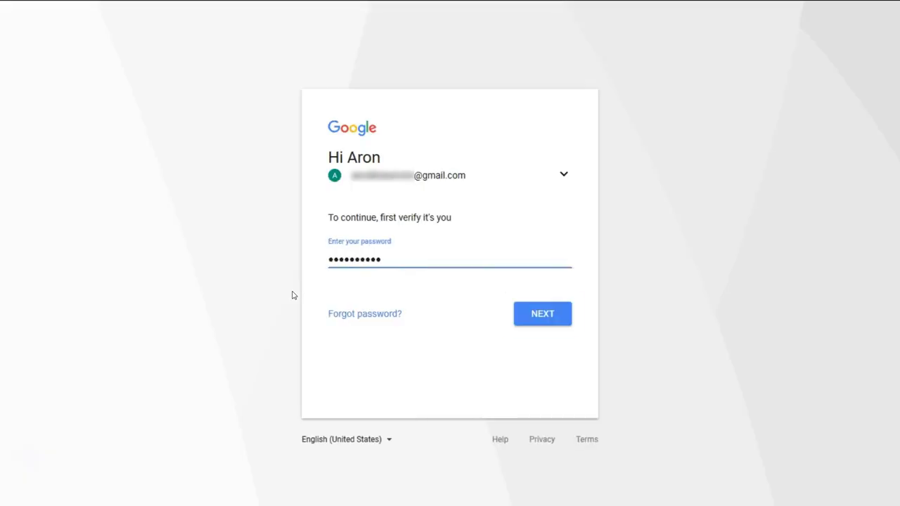
left_click(536, 325)
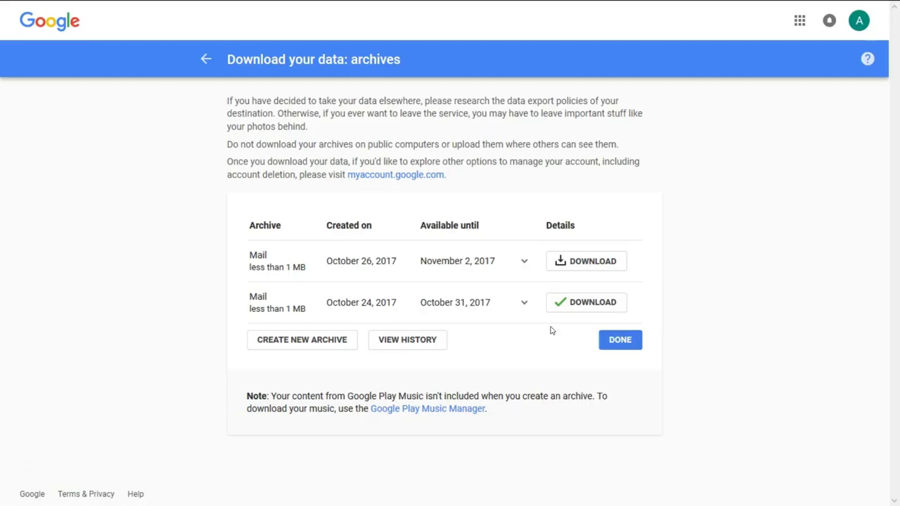
left_click(584, 262)
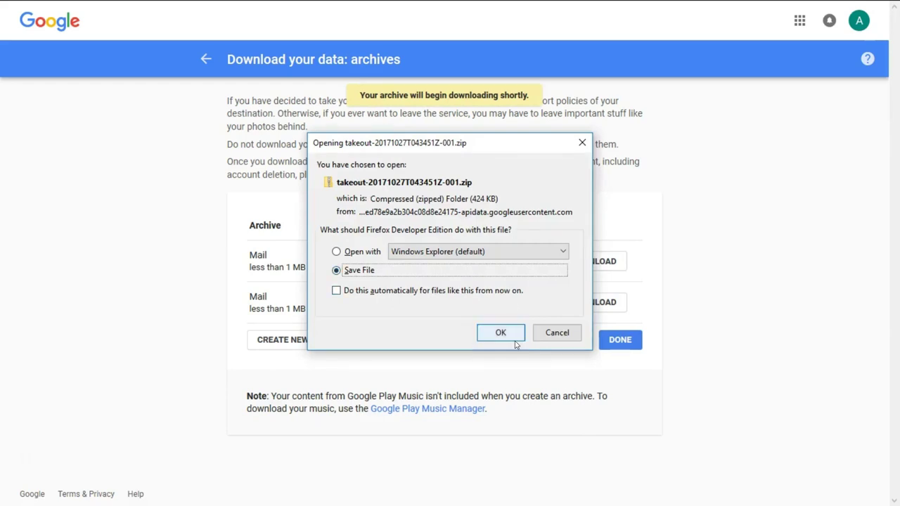
left_click(512, 337)
key("Return")
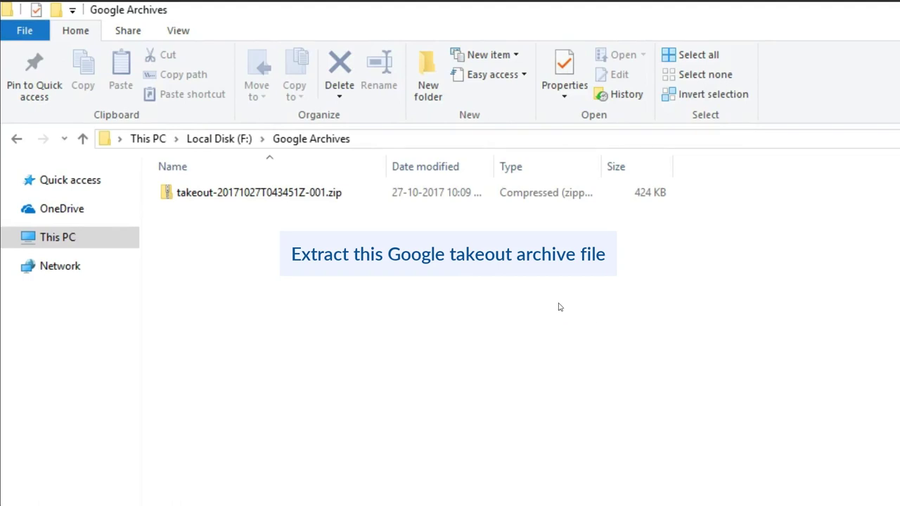
- Extract the downloaded takeout zip into its own folder
left_click(294, 194)
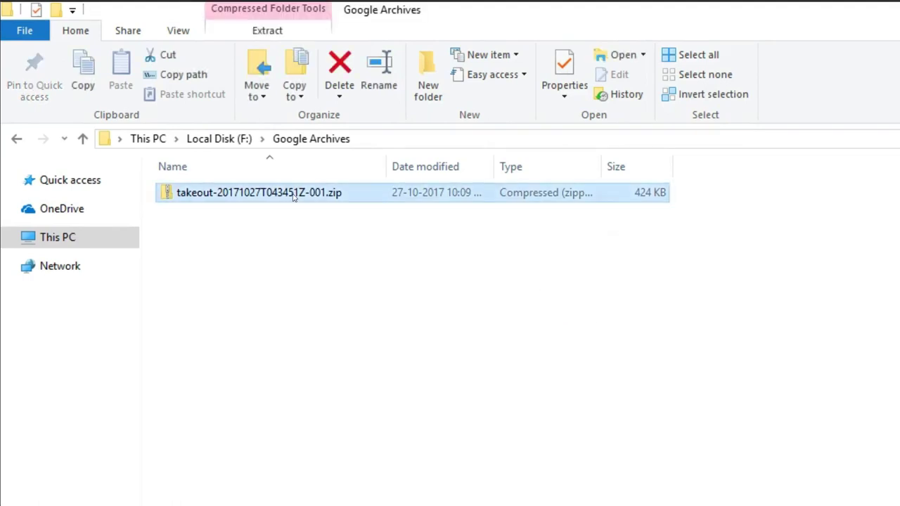
right_click(294, 196)
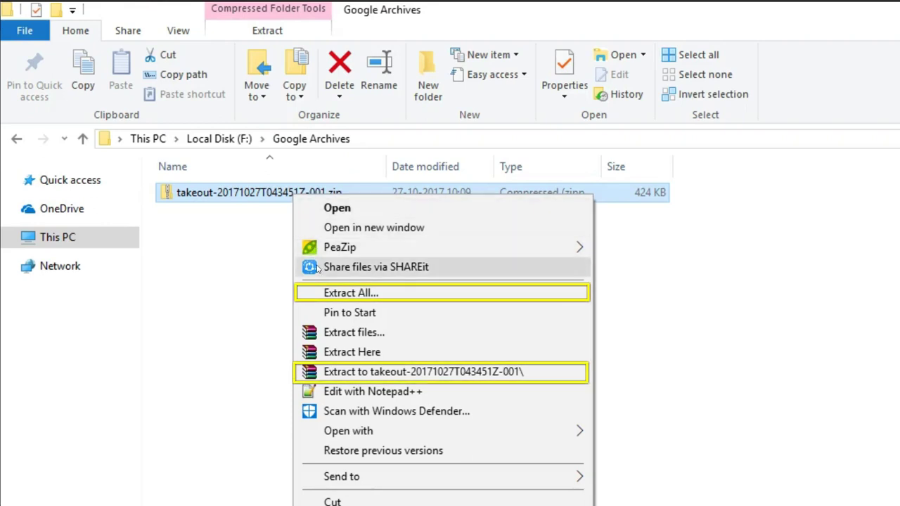
left_click(330, 371)
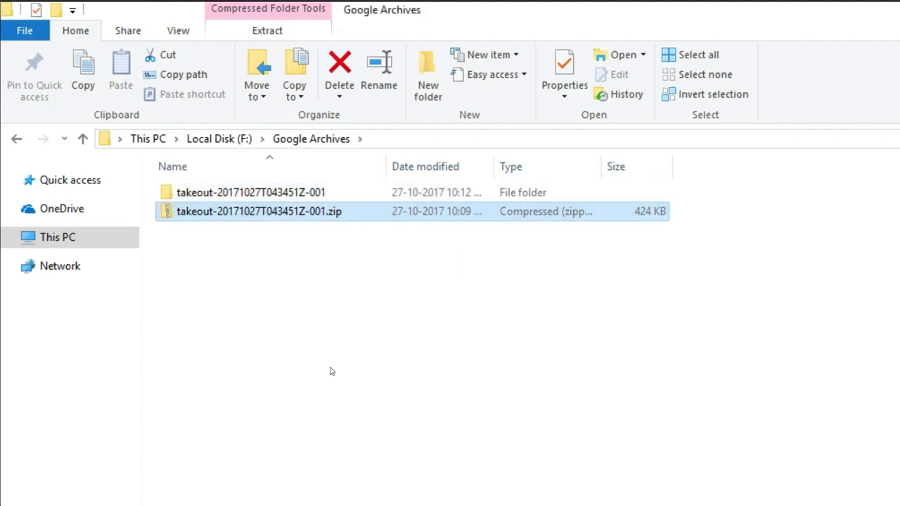
- Browse into the extracted Takeout folder and open its Mail folder
left_click(259, 192)
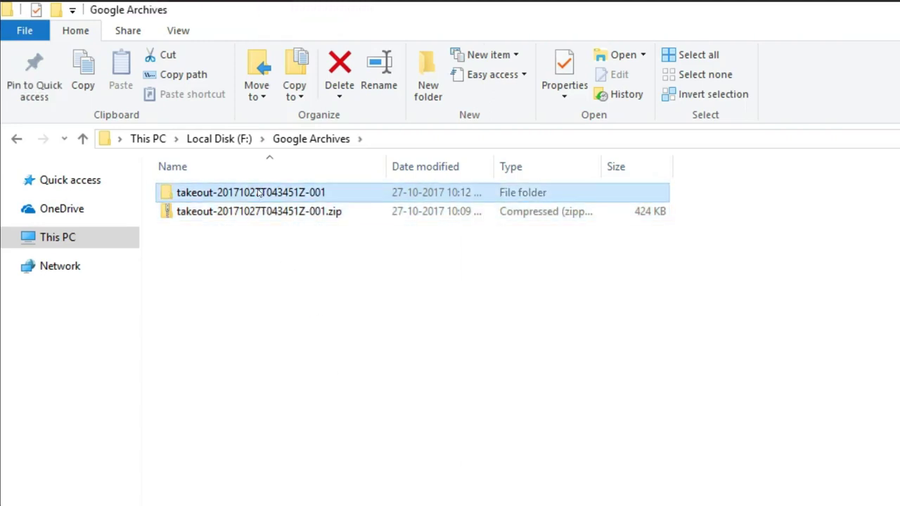
double_click(259, 193)
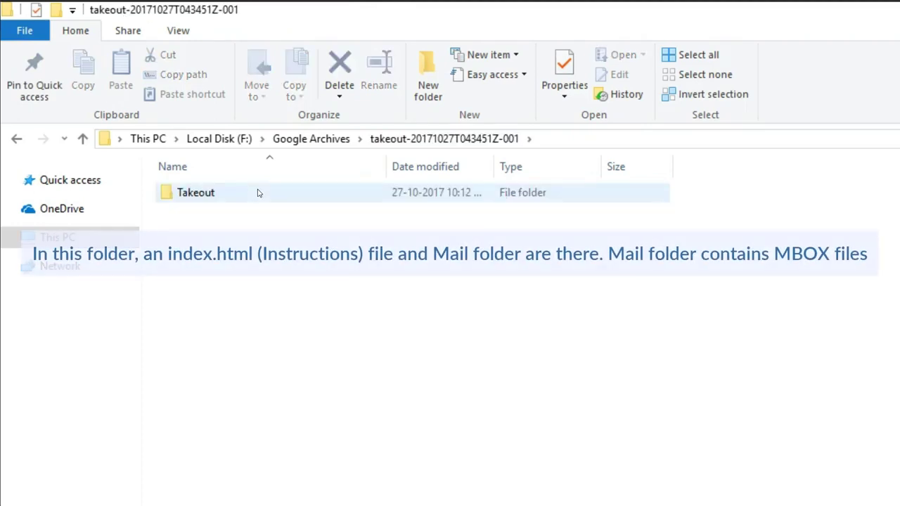
left_click(259, 193)
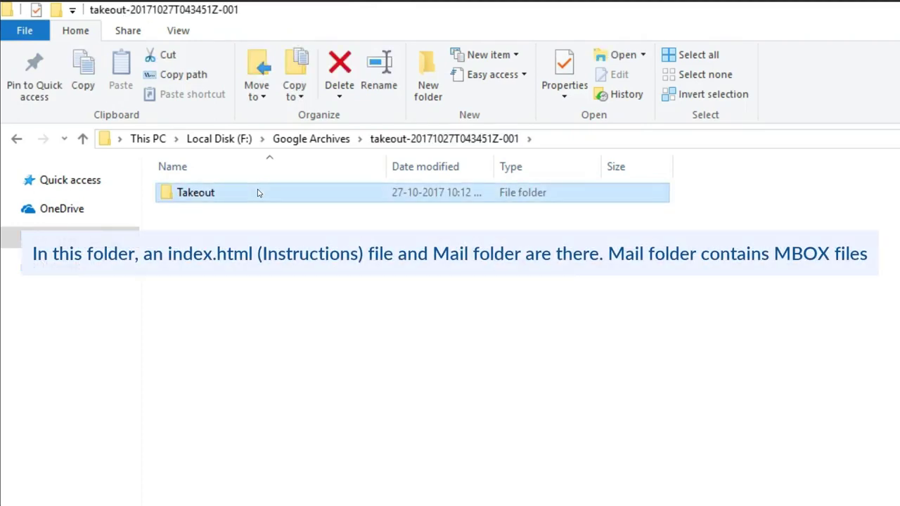
double_click(258, 192)
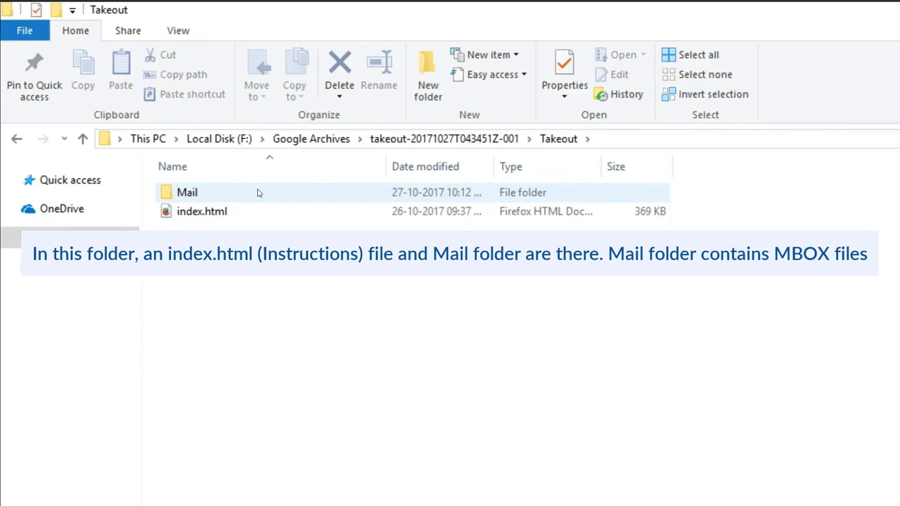
left_click(258, 211)
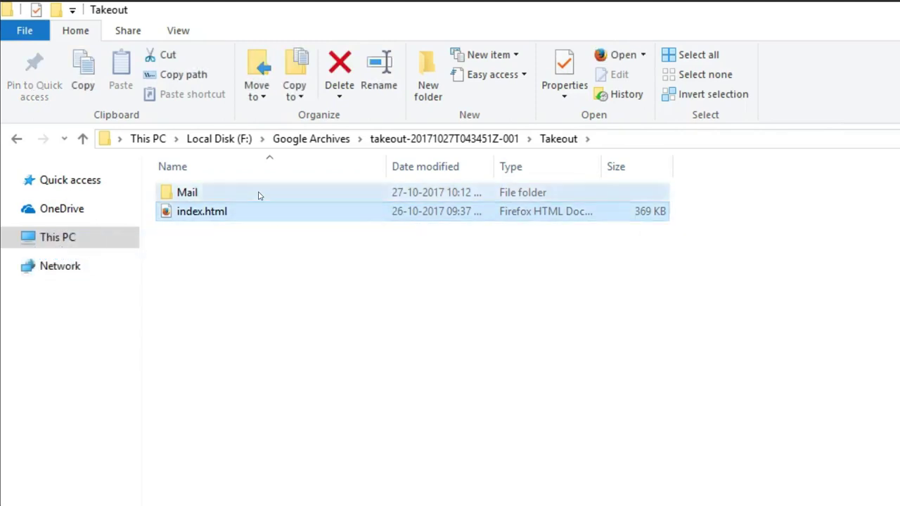
double_click(258, 193)
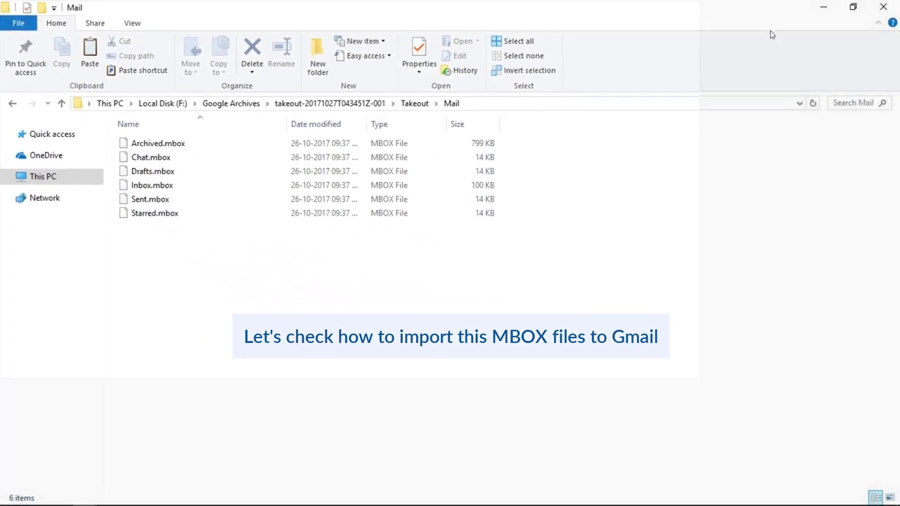
- Minimize File Explorer and start MBOX Migrator from its desktop shortcut
left_click(824, 8)
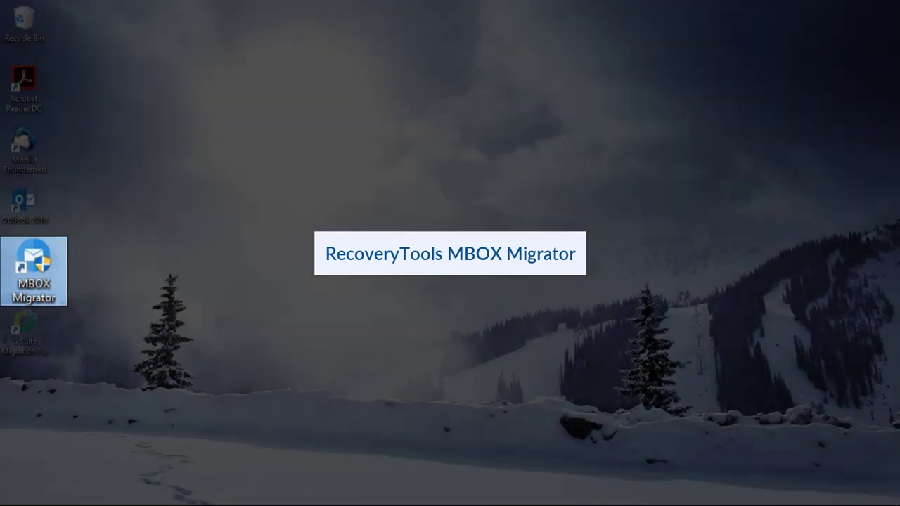
double_click(29, 268)
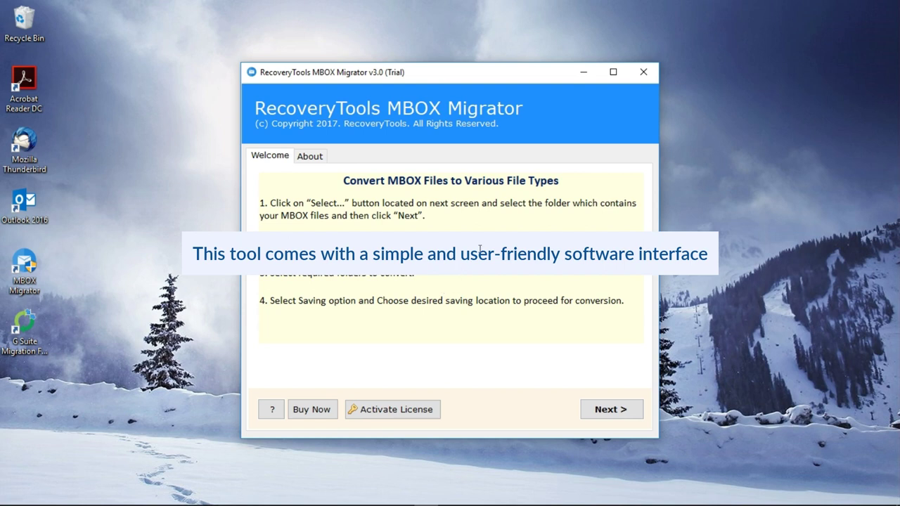
- Maximize the MBOX Migrator window and continue past the welcome page
left_click(624, 72)
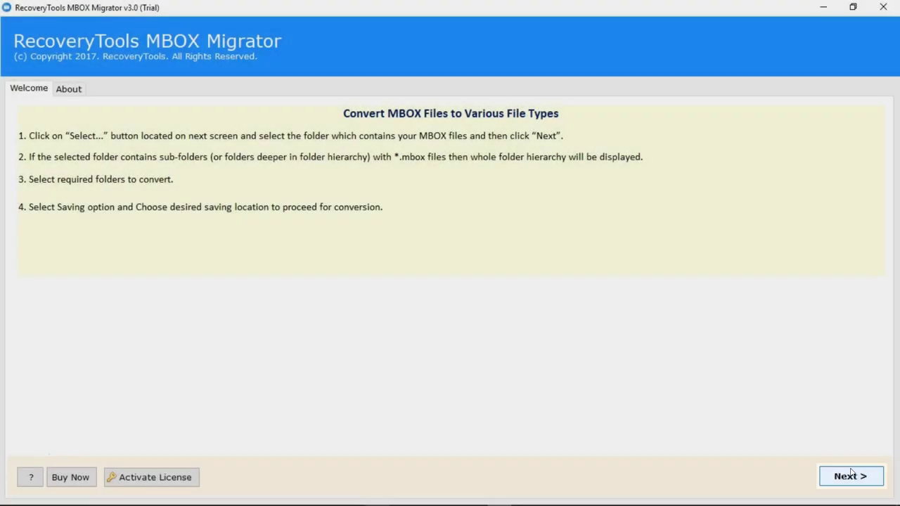
left_click(858, 478)
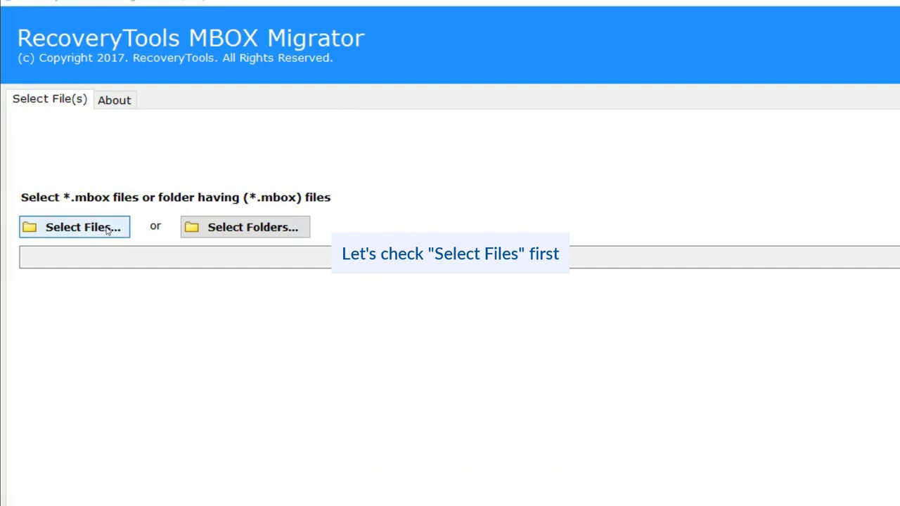
- Load Inbox.mbox and Sent.mbox from the Takeout\Mail folder as source files
left_click(107, 229)
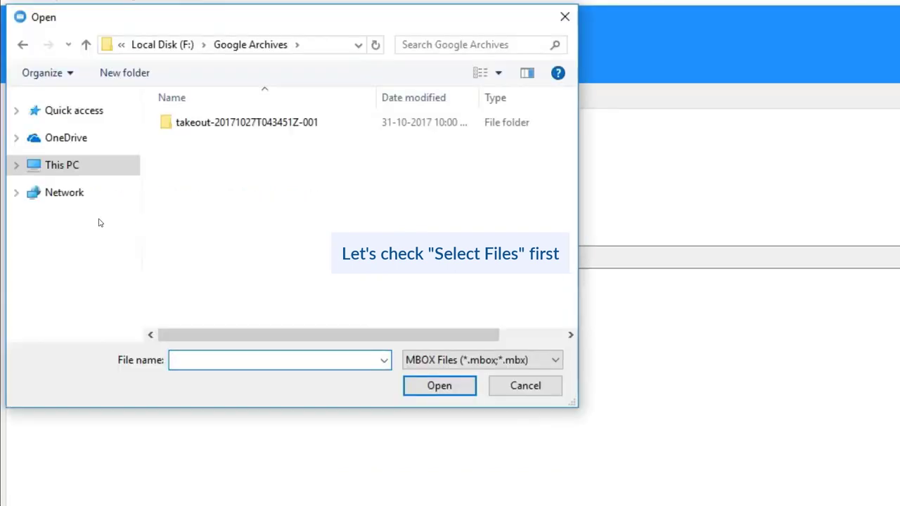
double_click(215, 124)
double_click(200, 123)
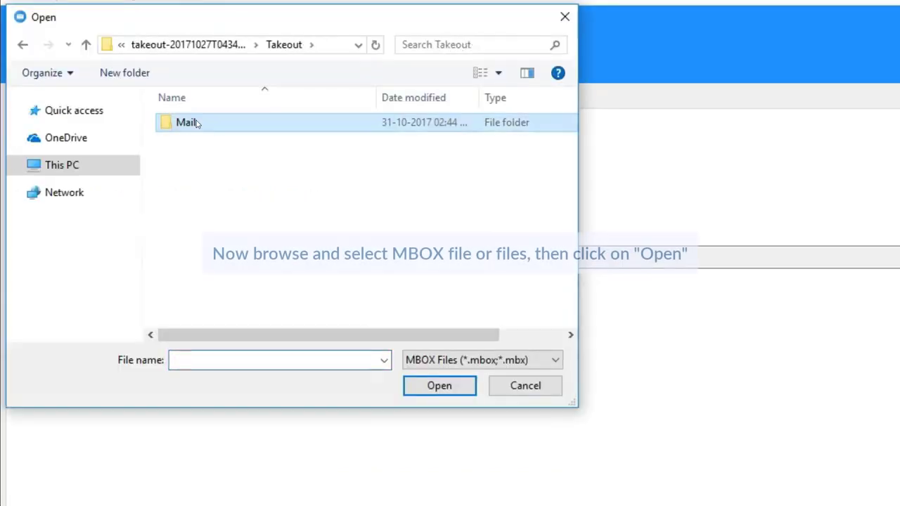
double_click(198, 124)
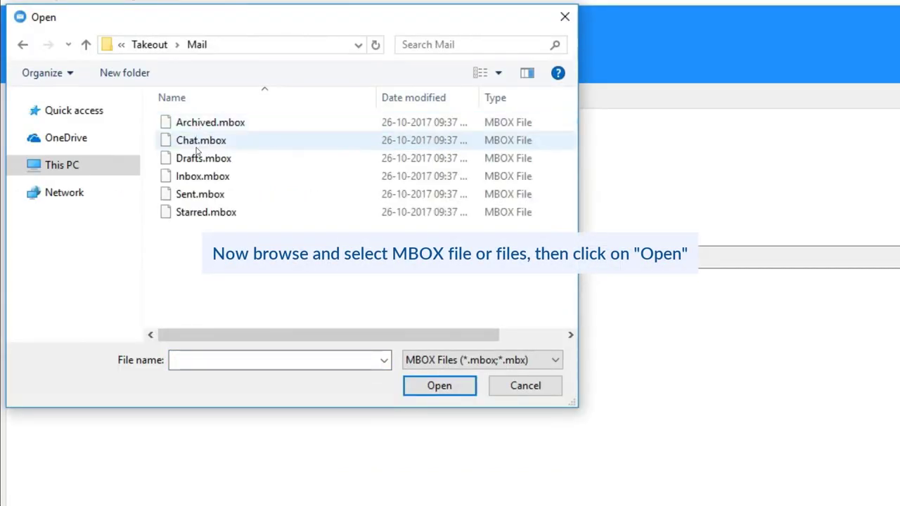
left_click(199, 176)
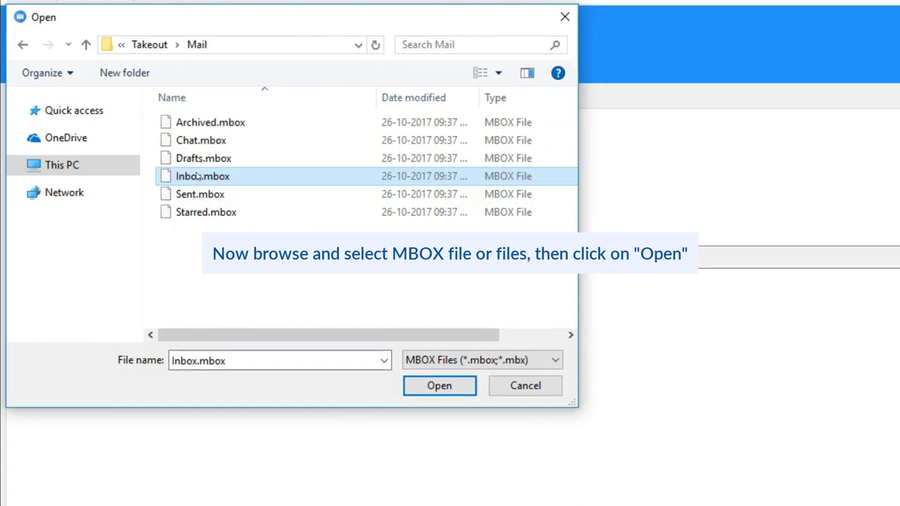
left_click(198, 198, "ctrl")
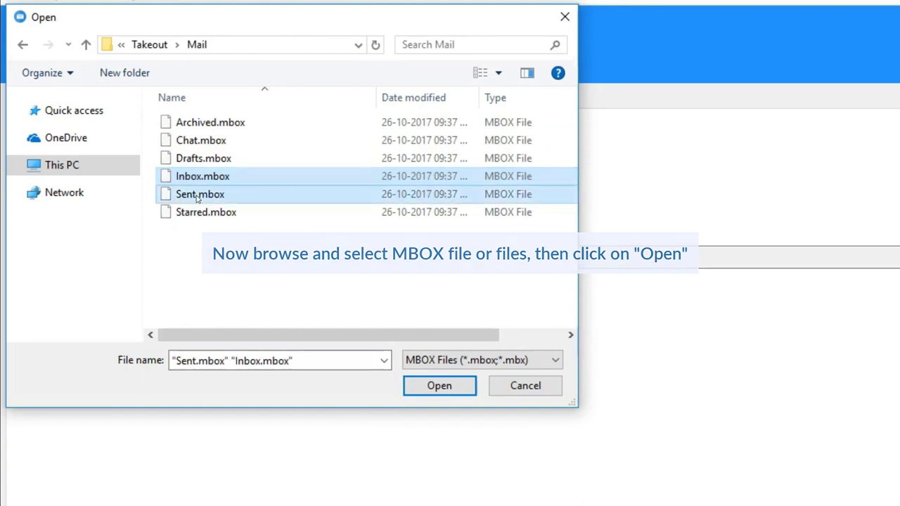
left_click(430, 385)
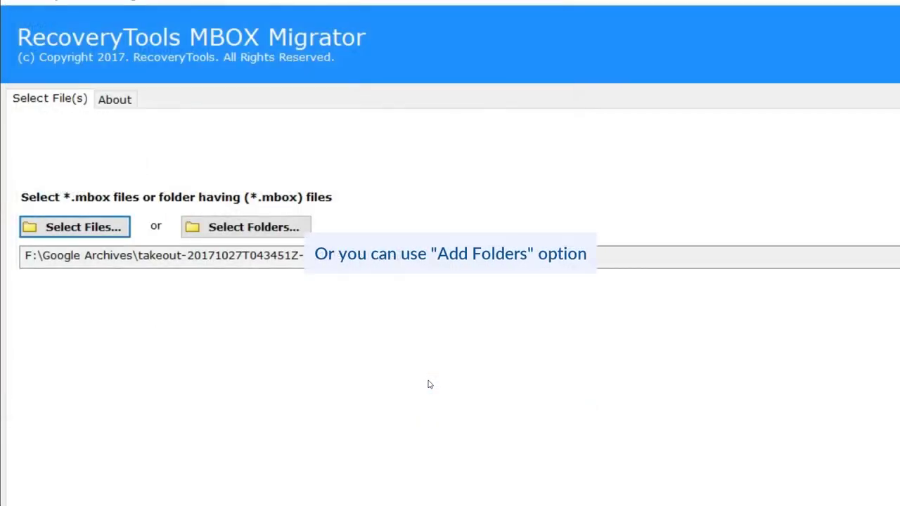
- Use Select Folders to pick the entire Takeout Mail folder as the source
left_click(261, 225)
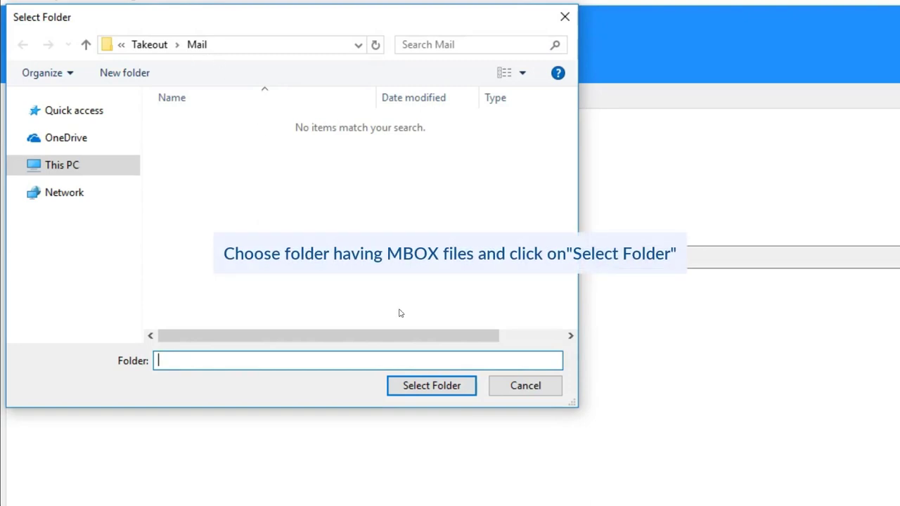
left_click(444, 387)
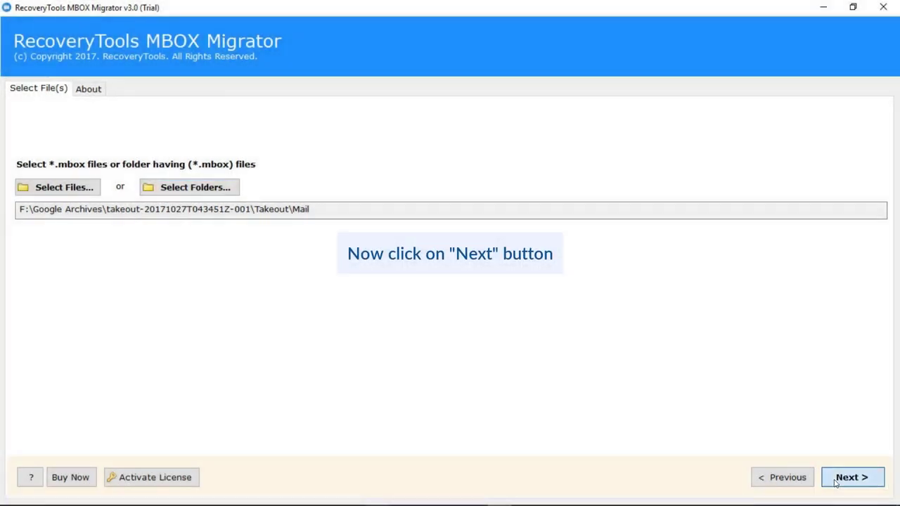
- Continue to the mailbox tree and tick the root to check all six .mbox files
left_click(828, 479)
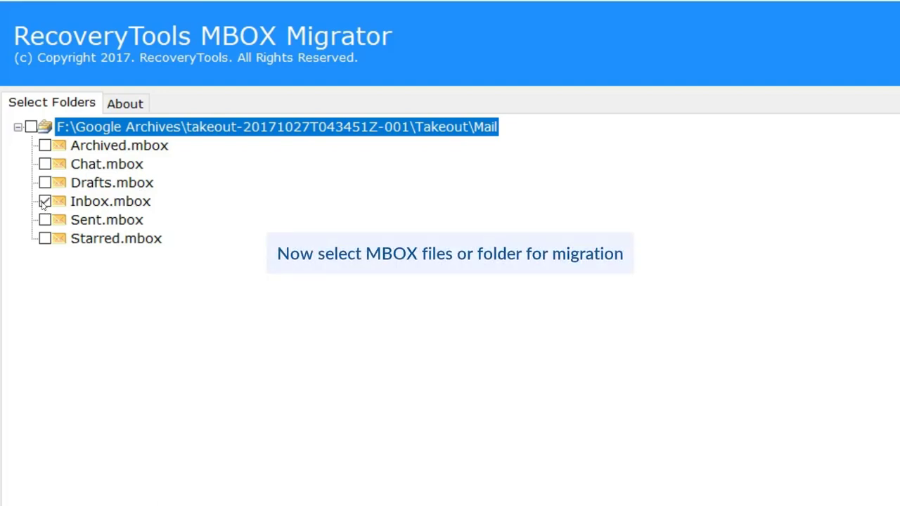
left_click(28, 127)
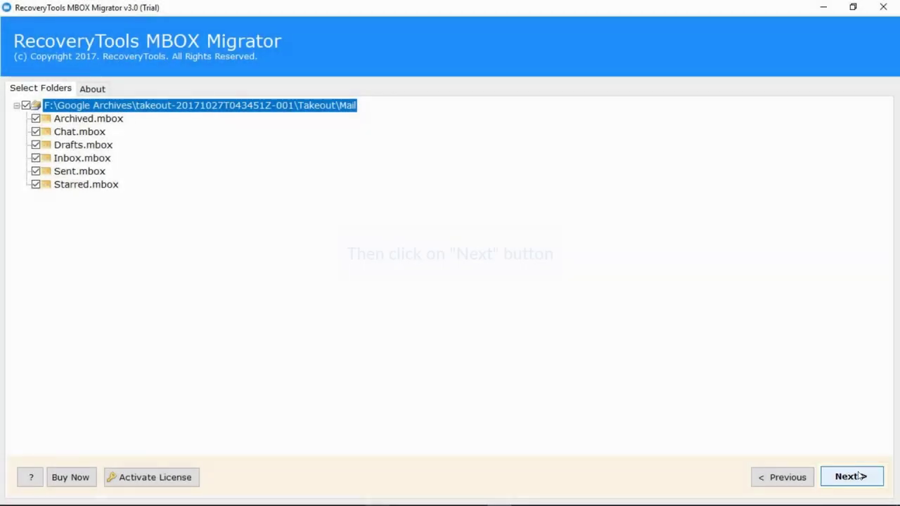
- Continue to Saving Options and choose PST as the output format
left_click(858, 477)
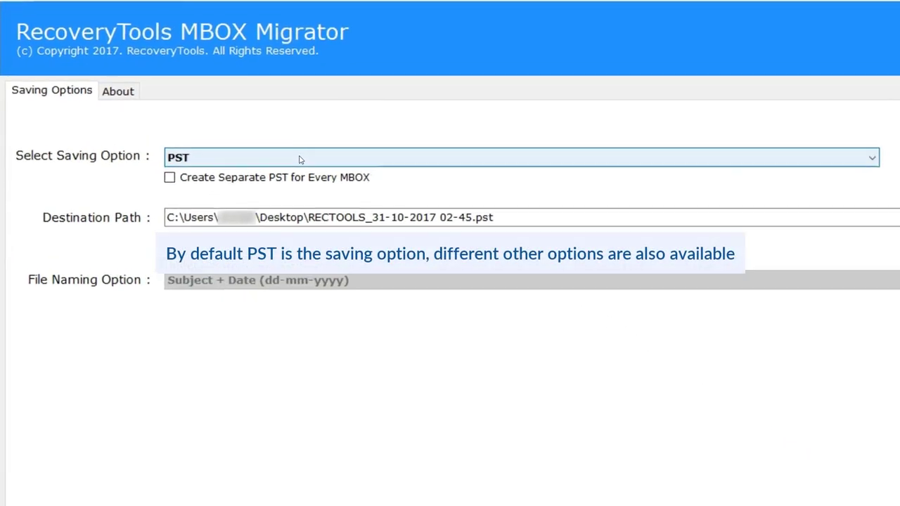
left_click(299, 159)
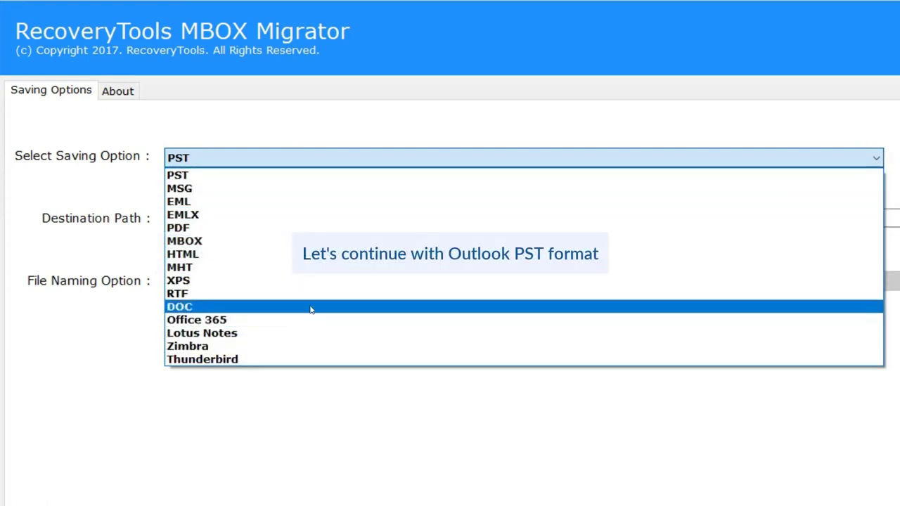
left_click(310, 175)
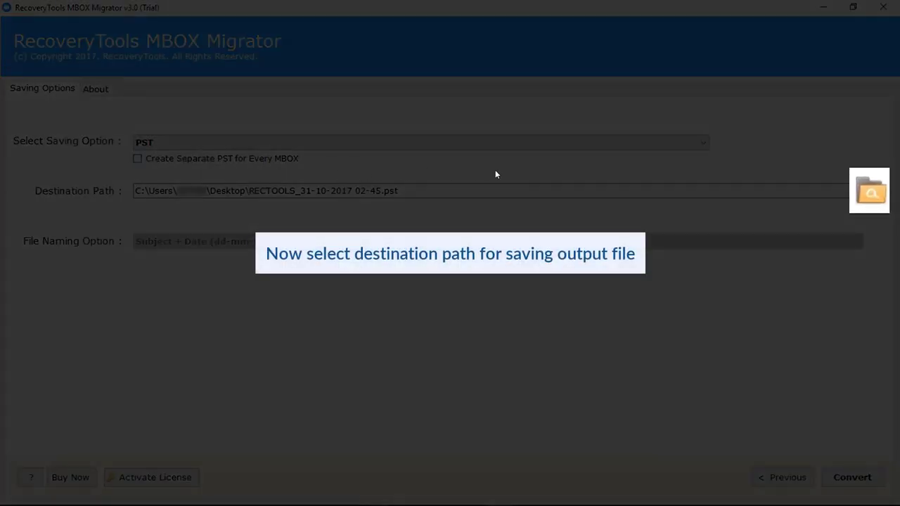
- Set the PST destination to the Takeout Mail folder and start the conversion
left_click(876, 191)
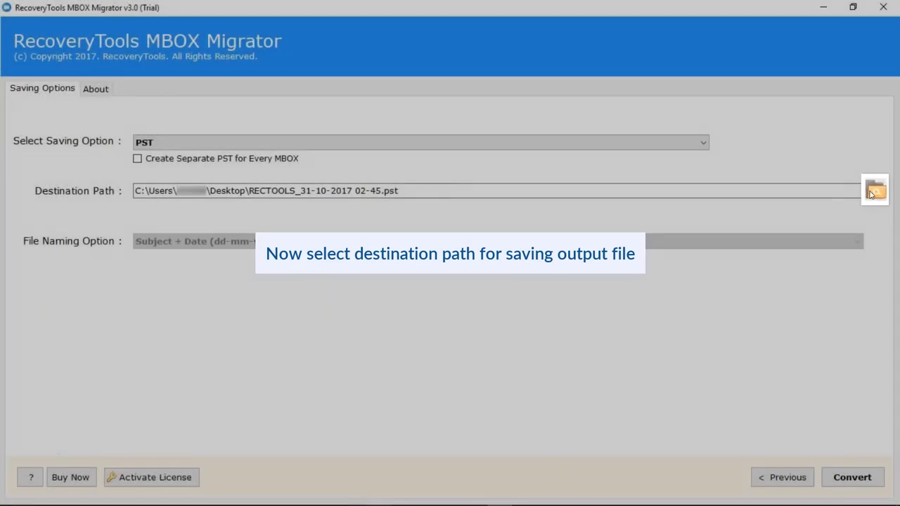
double_click(220, 107)
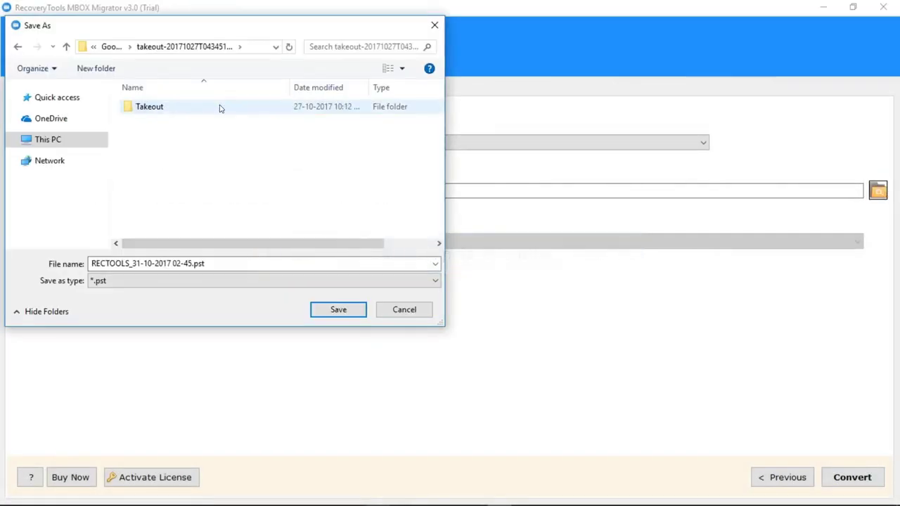
double_click(221, 107)
double_click(221, 108)
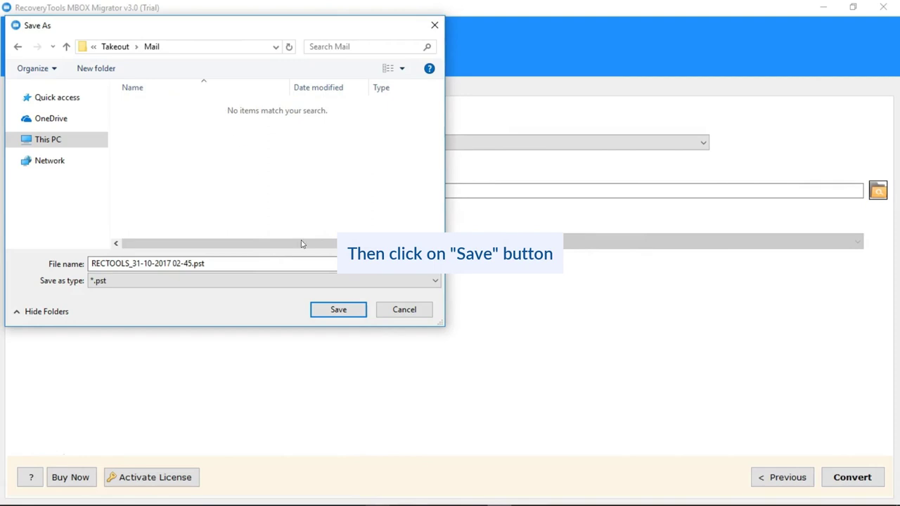
left_click(338, 309)
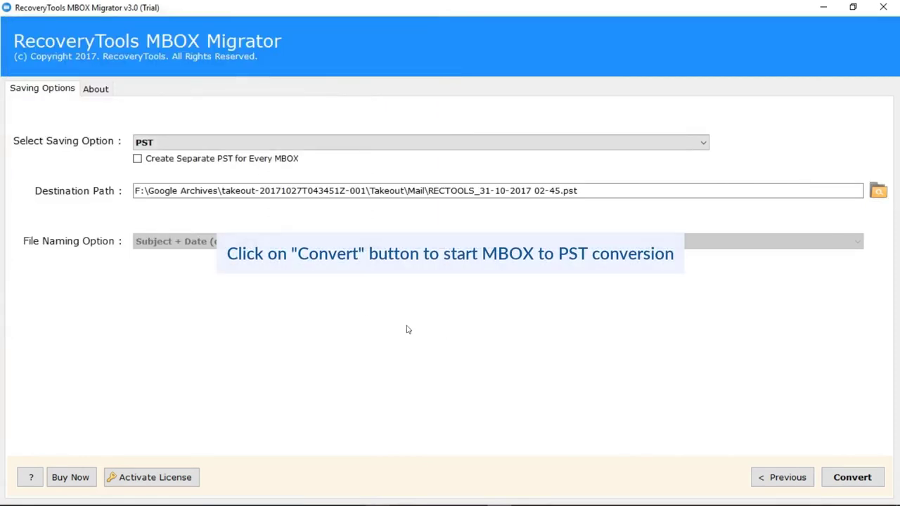
left_click(847, 478)
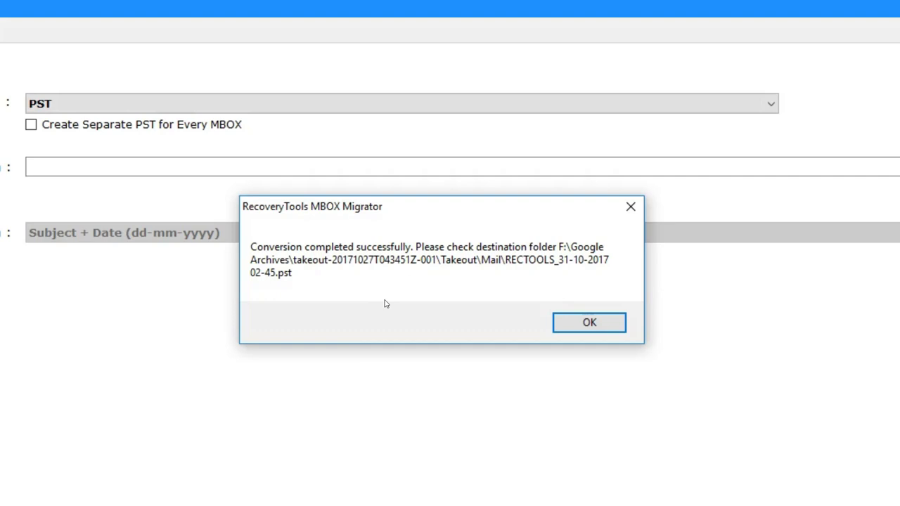
- Dismiss the conversion-completed and 25-mail trial notices, then switch to the Mail folder window
left_click(583, 322)
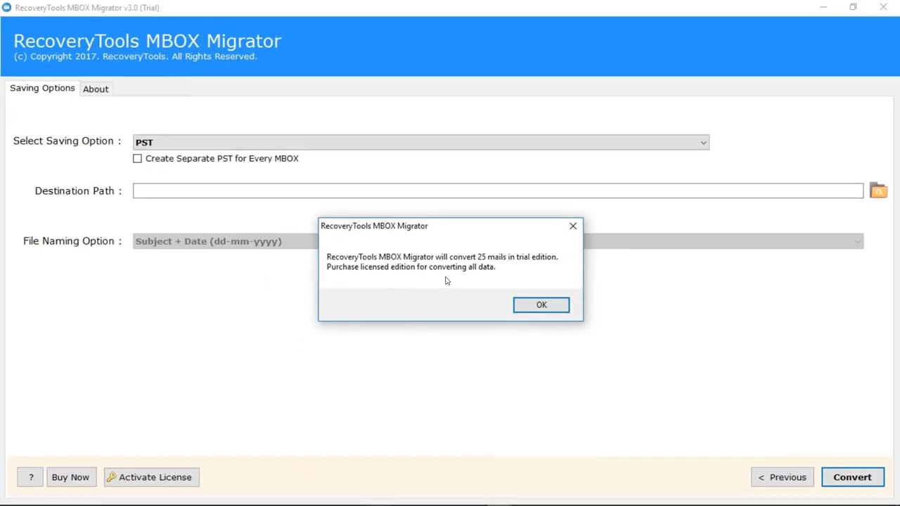
left_click(537, 305)
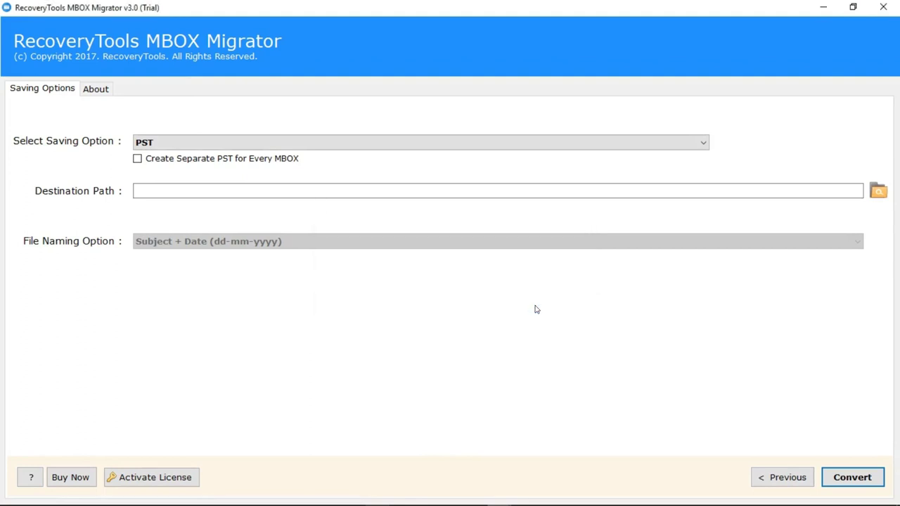
key("alt+Tab")
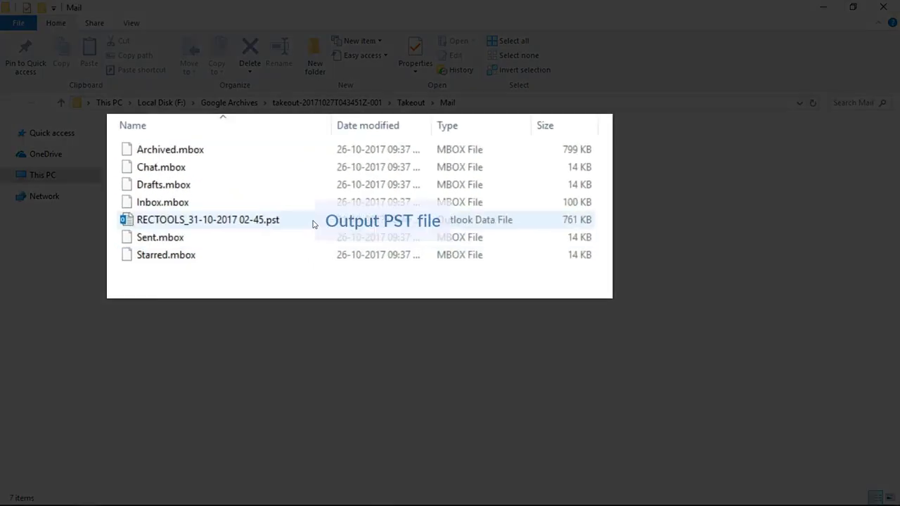
left_click(268, 199)
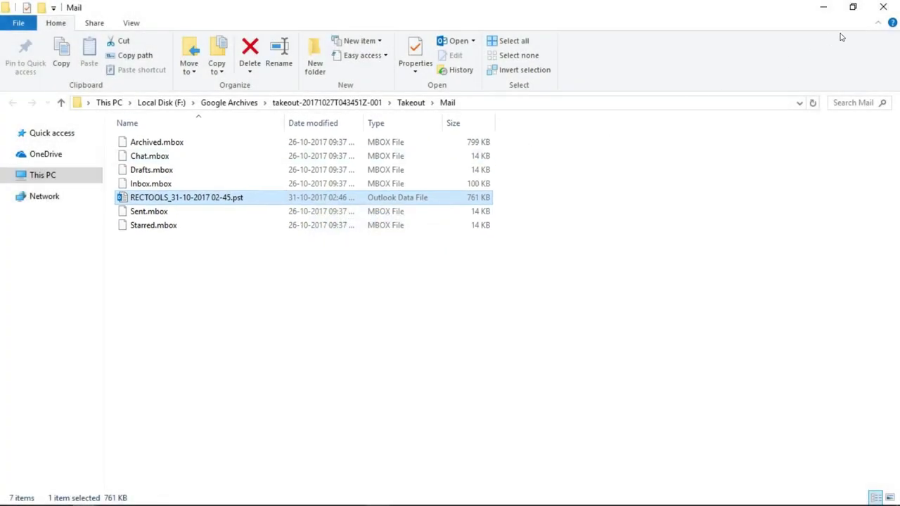
left_click(883, 9)
- Close MBOX Migrator and answer Yes to the exit confirmation
left_click(883, 10)
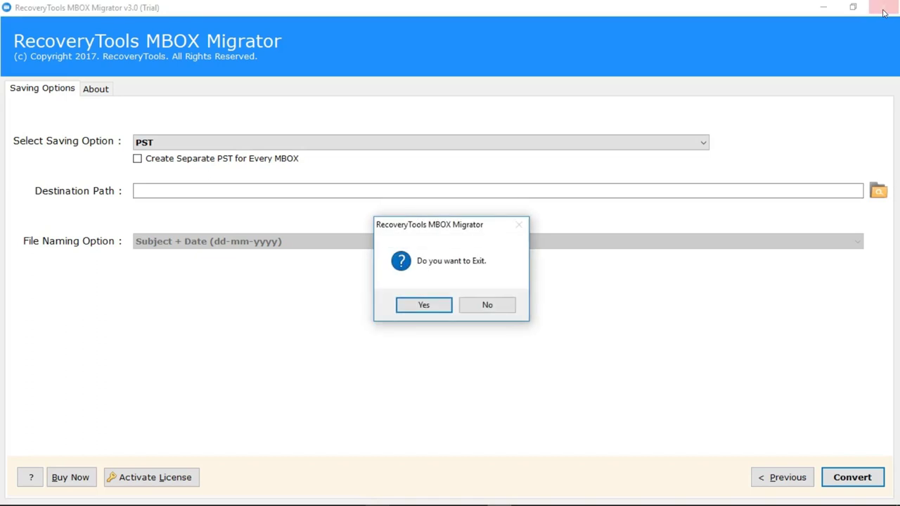
left_click(426, 305)
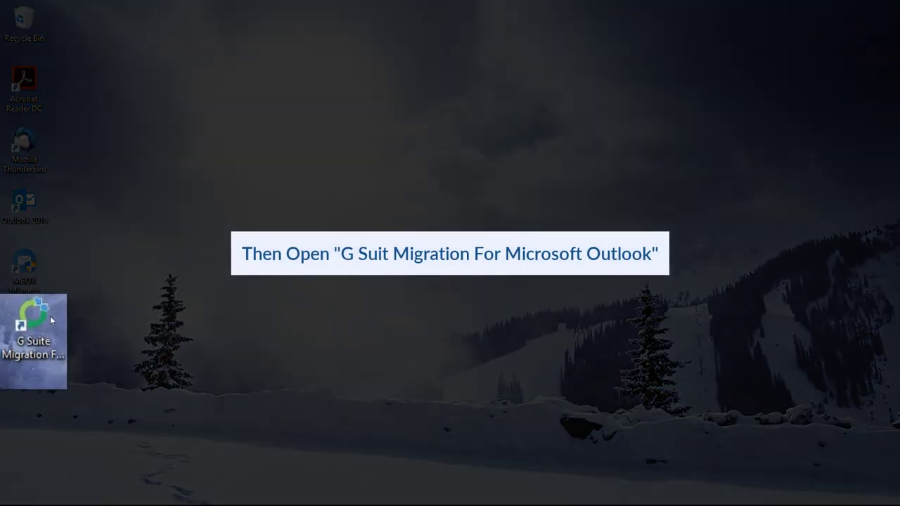
- Launch G Suite Migration and submit the Gmail address with Remember me unchecked
double_click(53, 318)
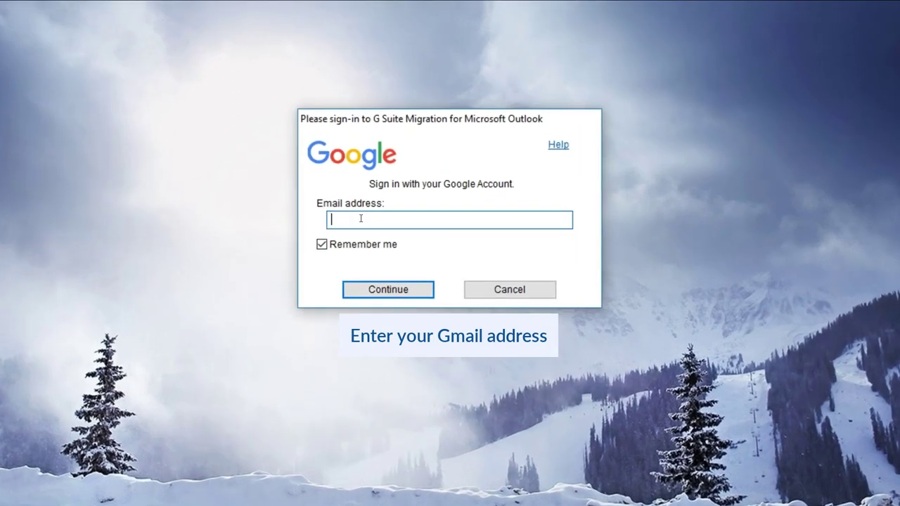
type("user@gmail.com")
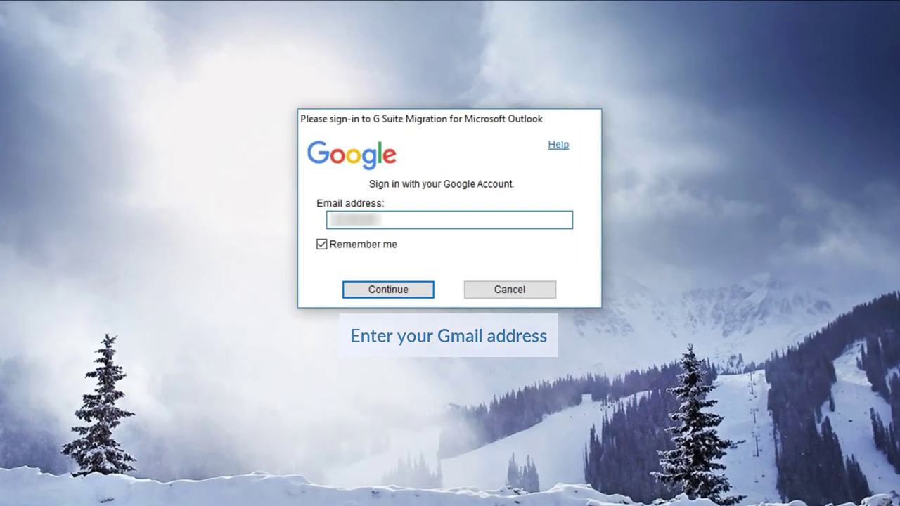
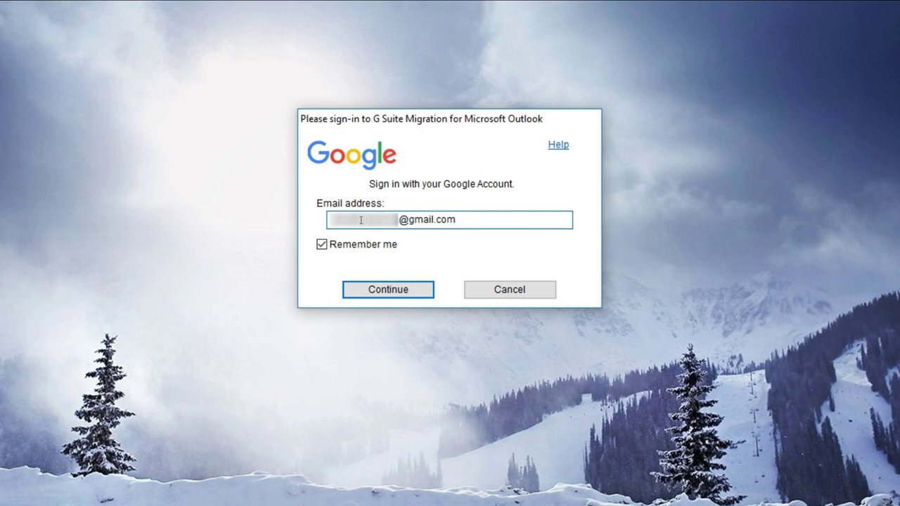
left_click(322, 244)
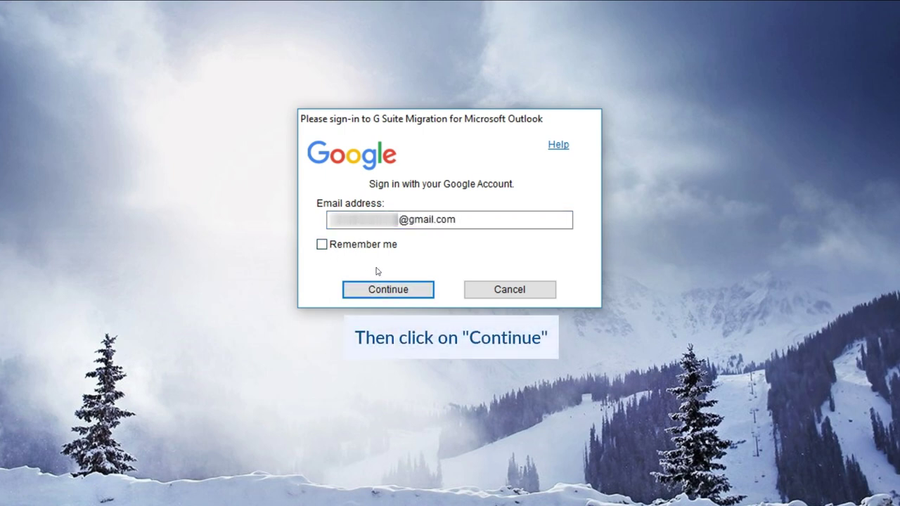
left_click(396, 289)
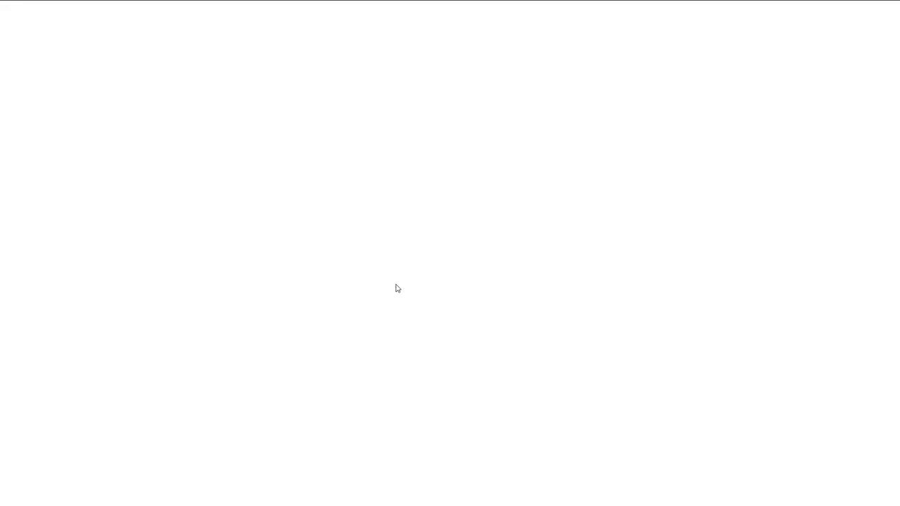
- Sign in with the account password and allow G Suite Migration access to the Google account
type("••••••")
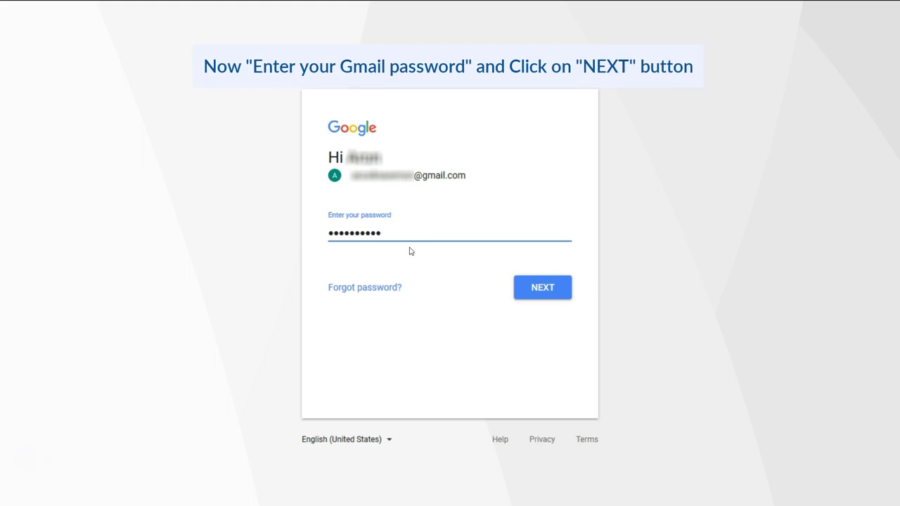
left_click(529, 287)
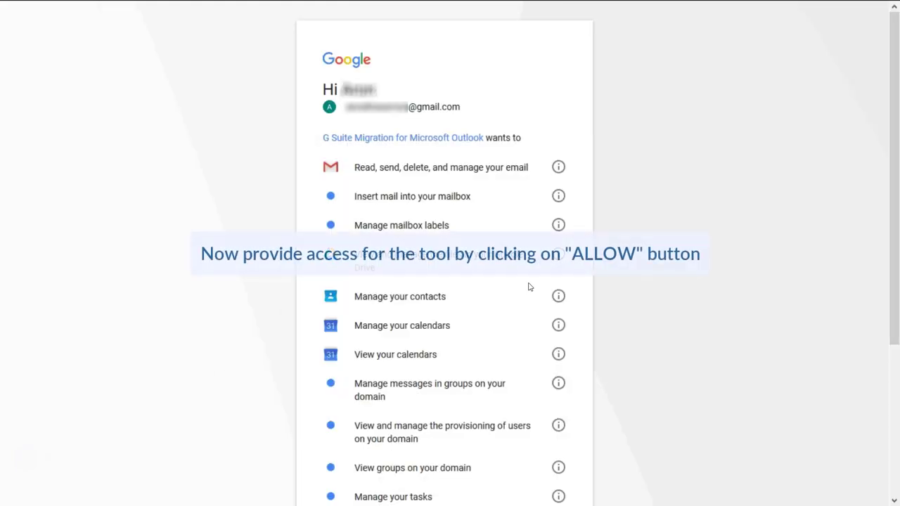
scroll(528, 288, "down", 3)
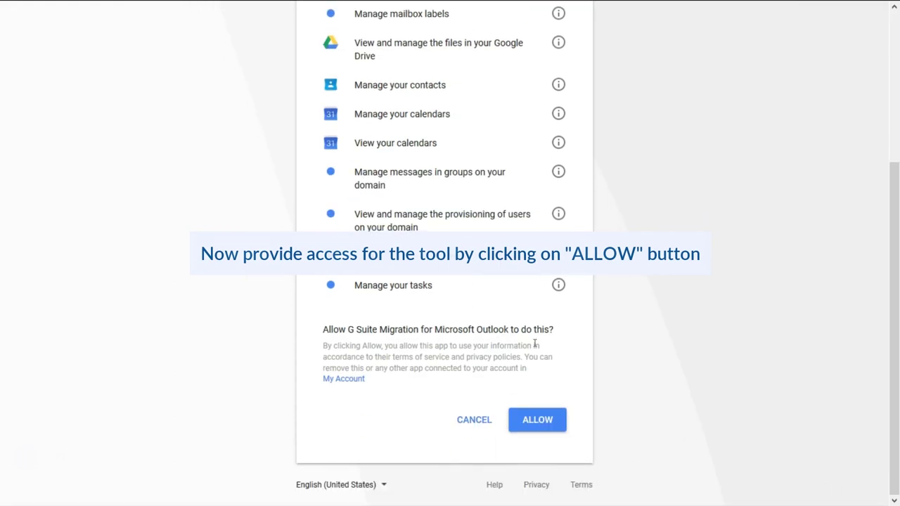
left_click(537, 422)
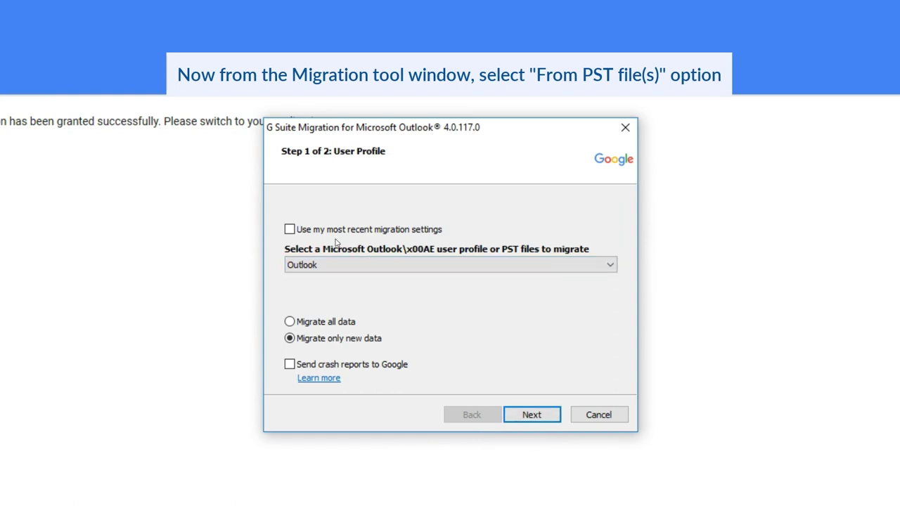
left_click(494, 264)
left_click(338, 287)
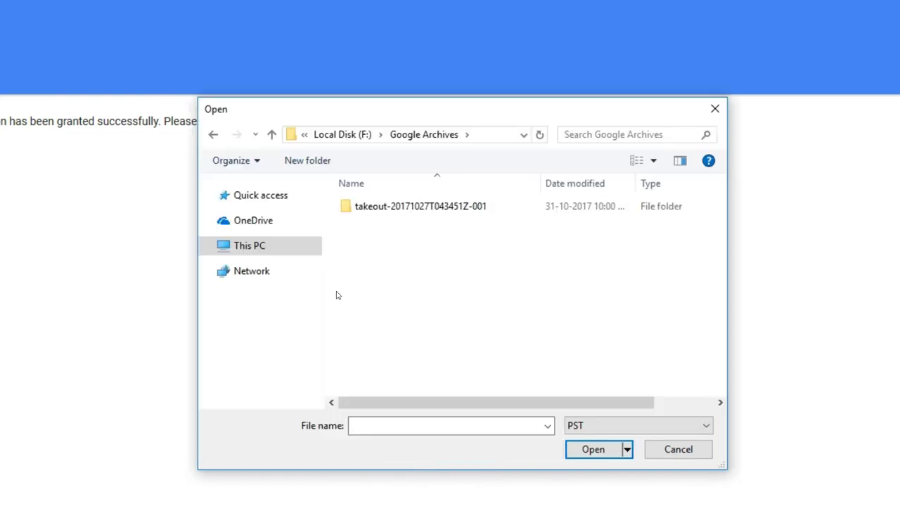
double_click(407, 215)
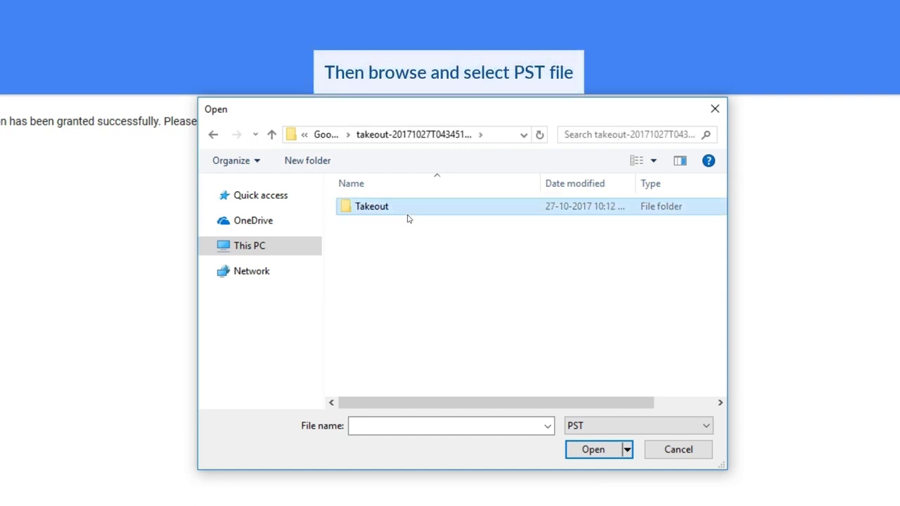
double_click(408, 215)
double_click(408, 215)
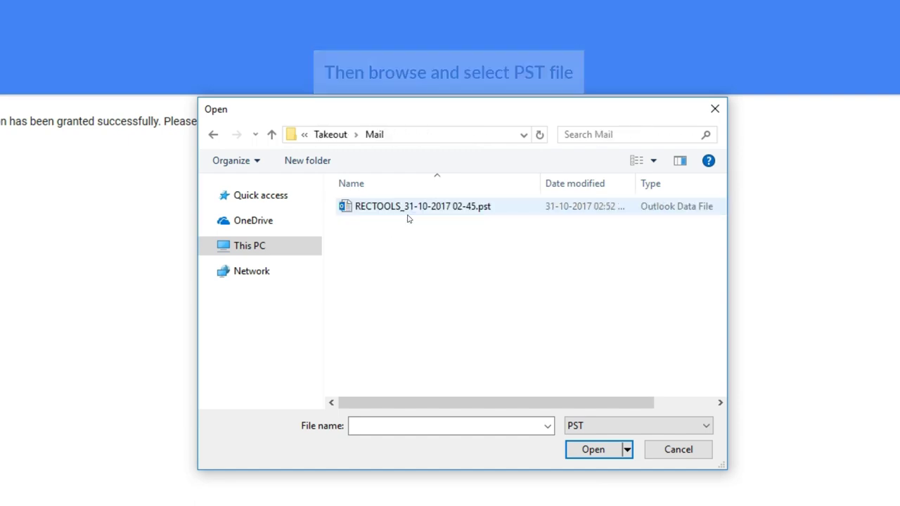
left_click(410, 213)
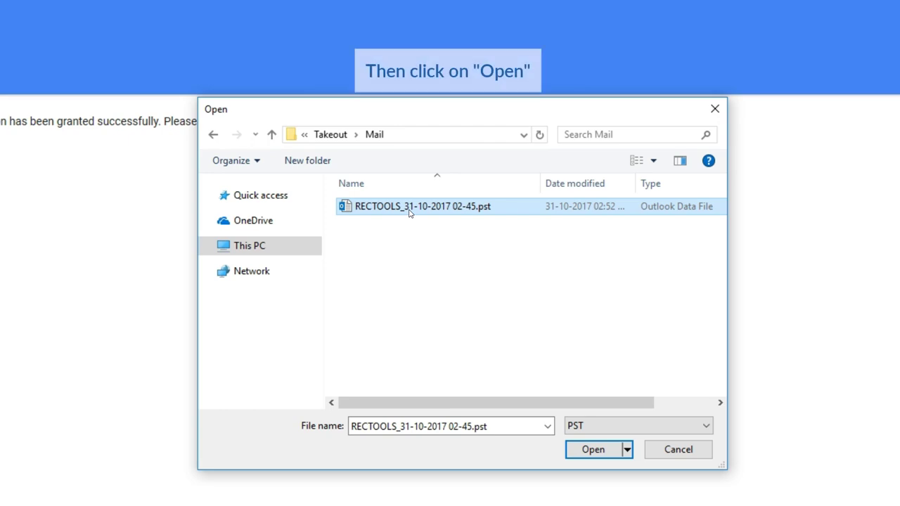